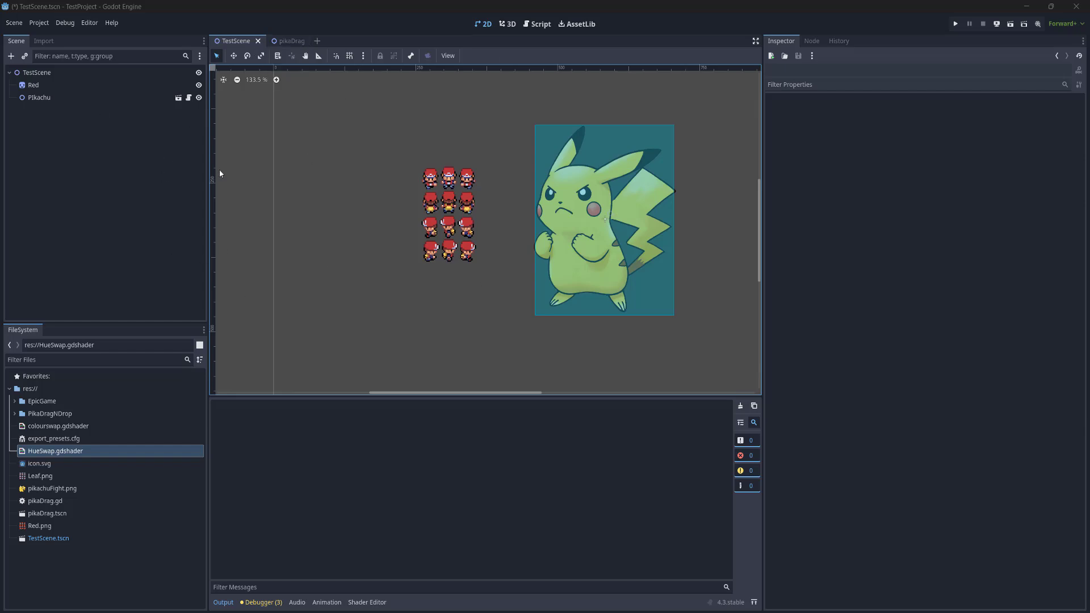
# - In the Export Template Manager, set the download source to Official GitHub Releases mirror
pyautogui.click(89, 23)
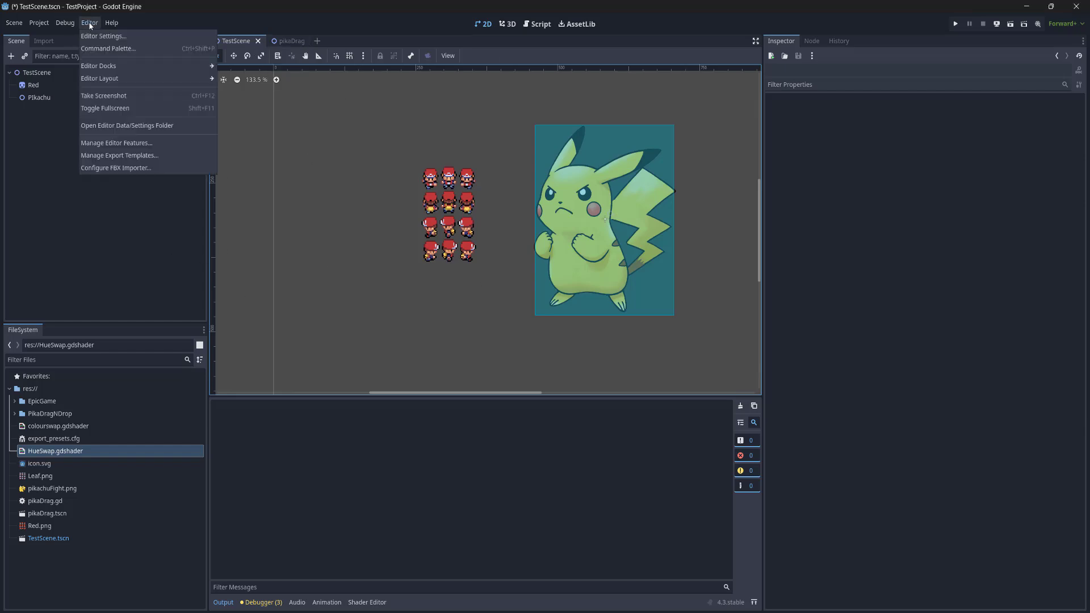
pyautogui.click(162, 155)
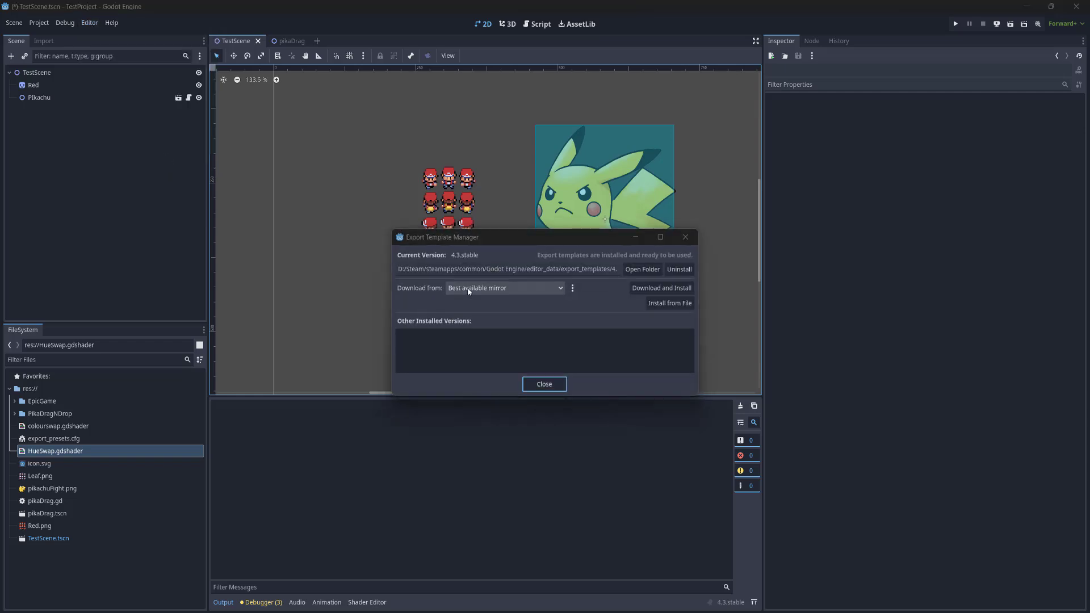
pyautogui.click(503, 290)
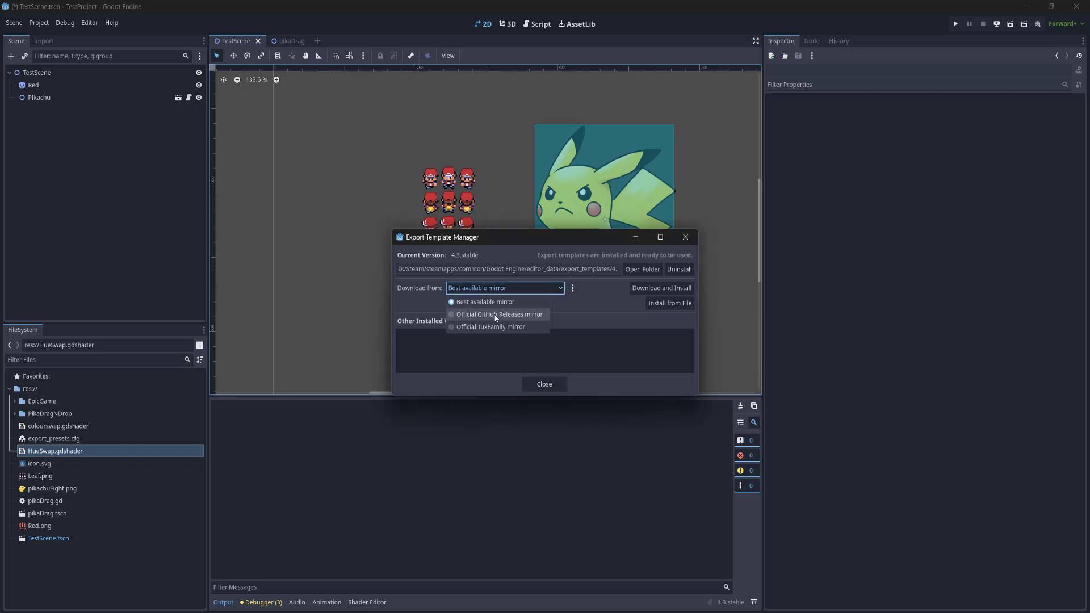
pyautogui.click(500, 315)
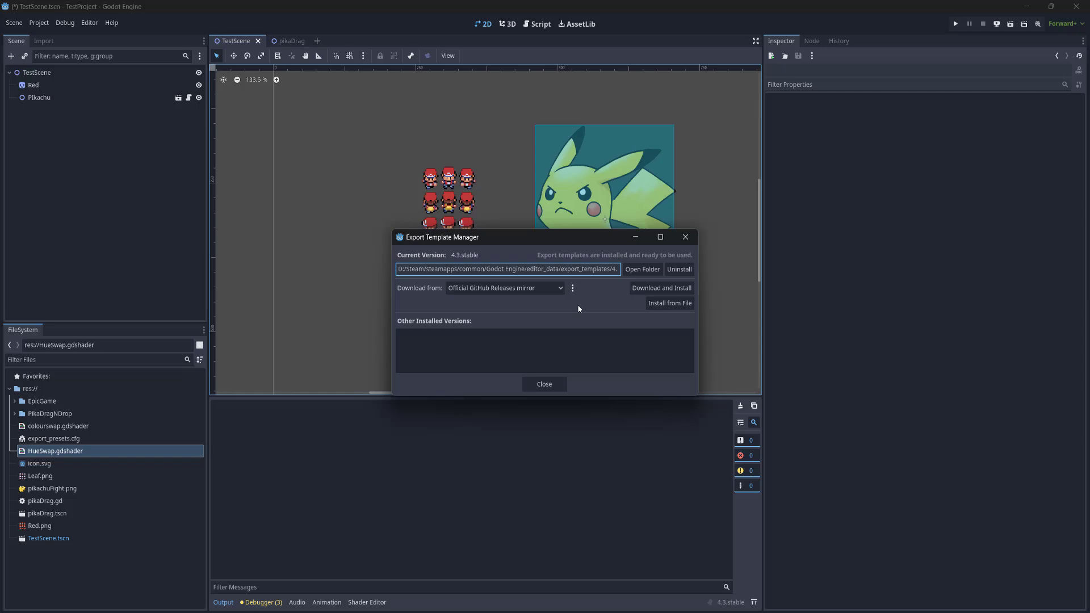
# - Close the template manager and add a Web preset in Project > Export
pyautogui.click(559, 386)
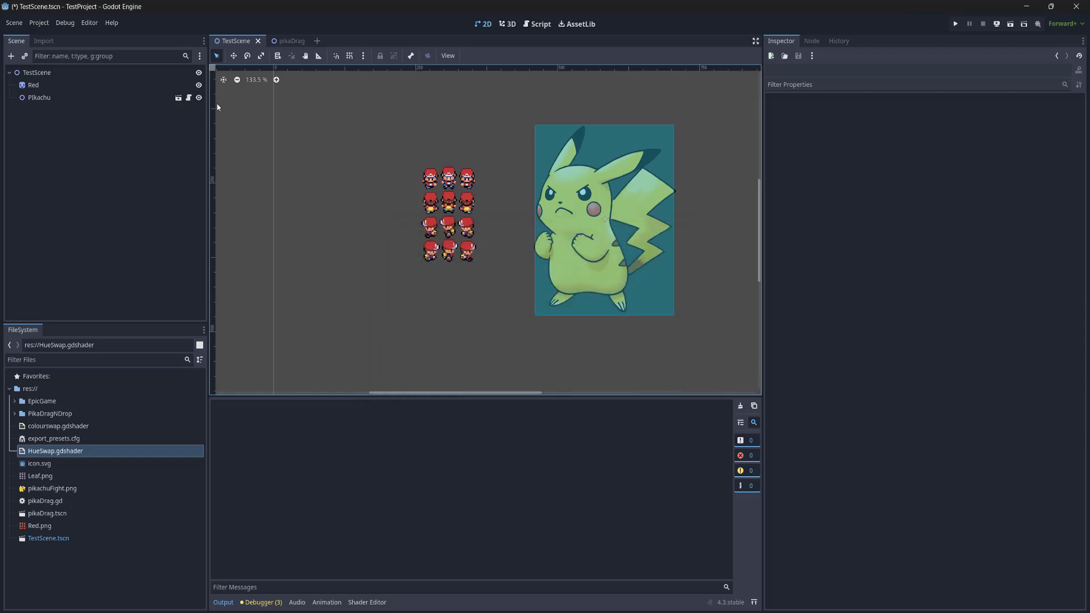
pyautogui.click(39, 23)
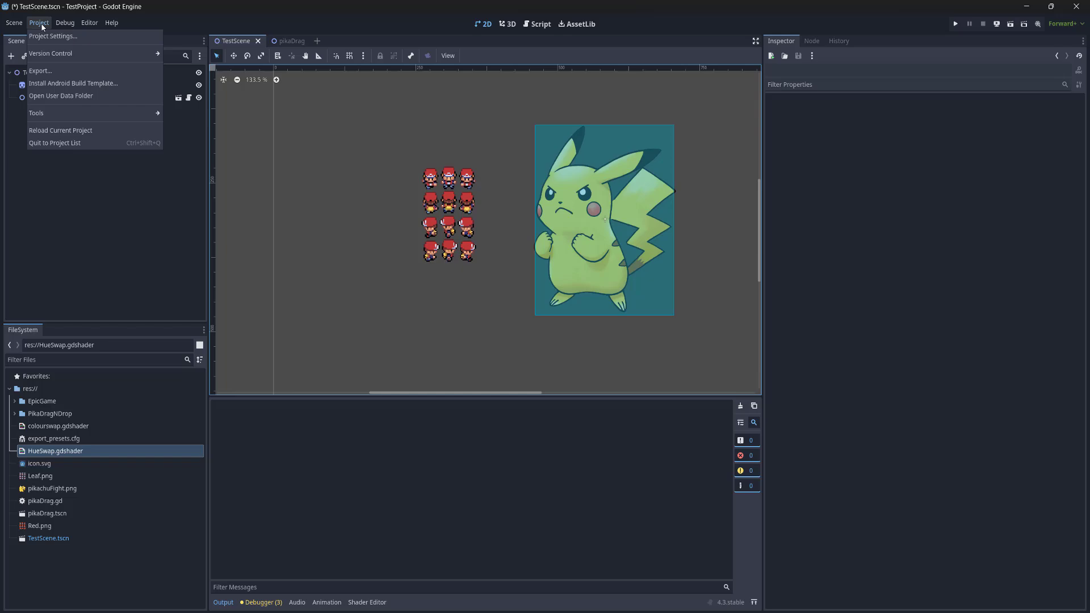
pyautogui.click(53, 69)
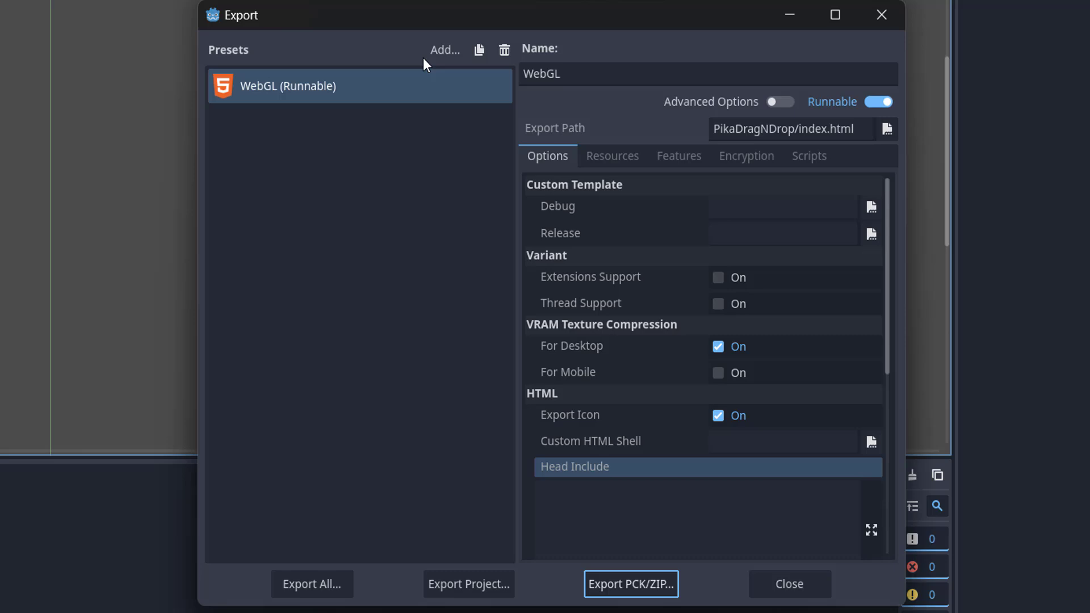
pyautogui.click(441, 50)
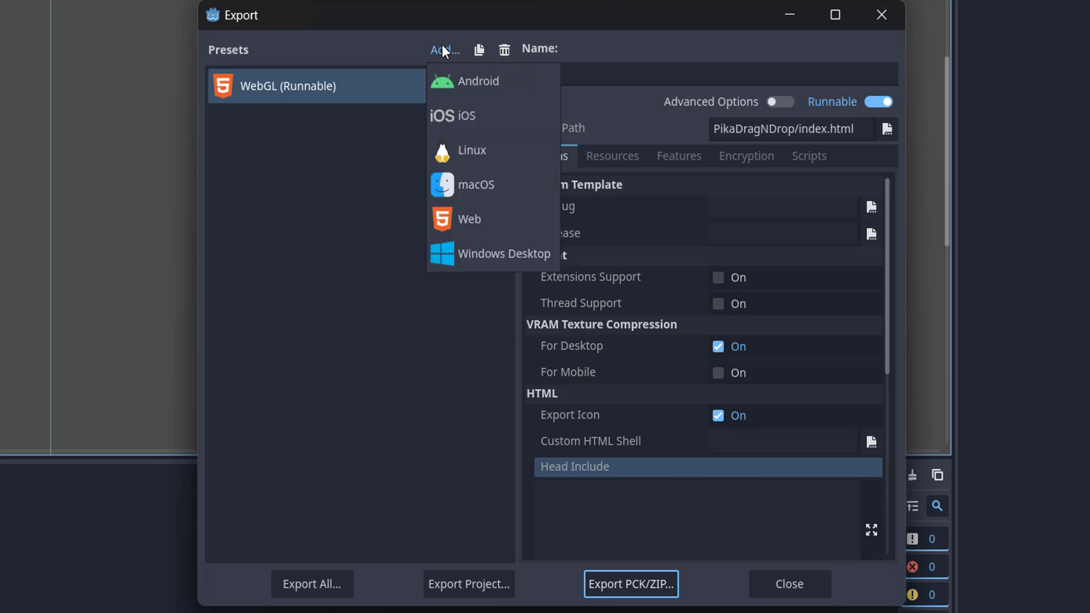
pyautogui.click(477, 217)
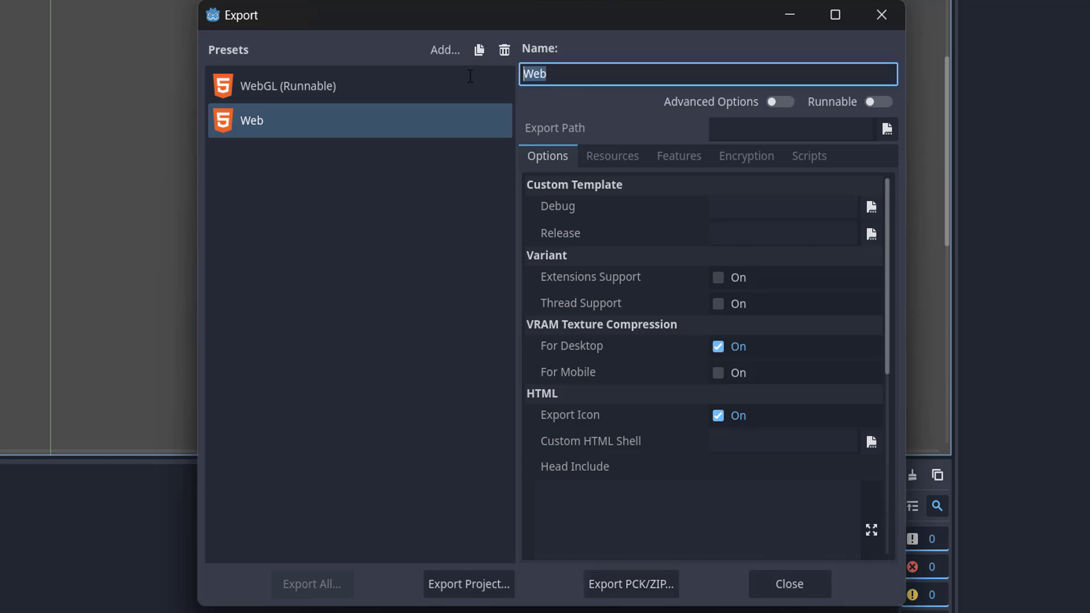
# - Rename the new Web preset to 'WebGL For Video' and review its export options
pyautogui.write('GL')
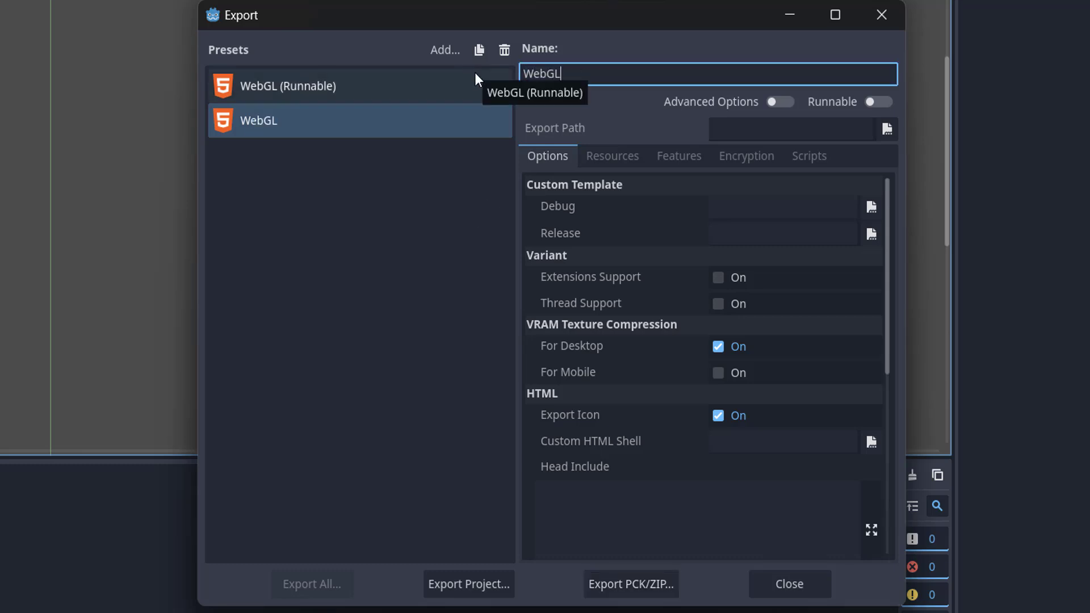
pyautogui.write(' For Video')
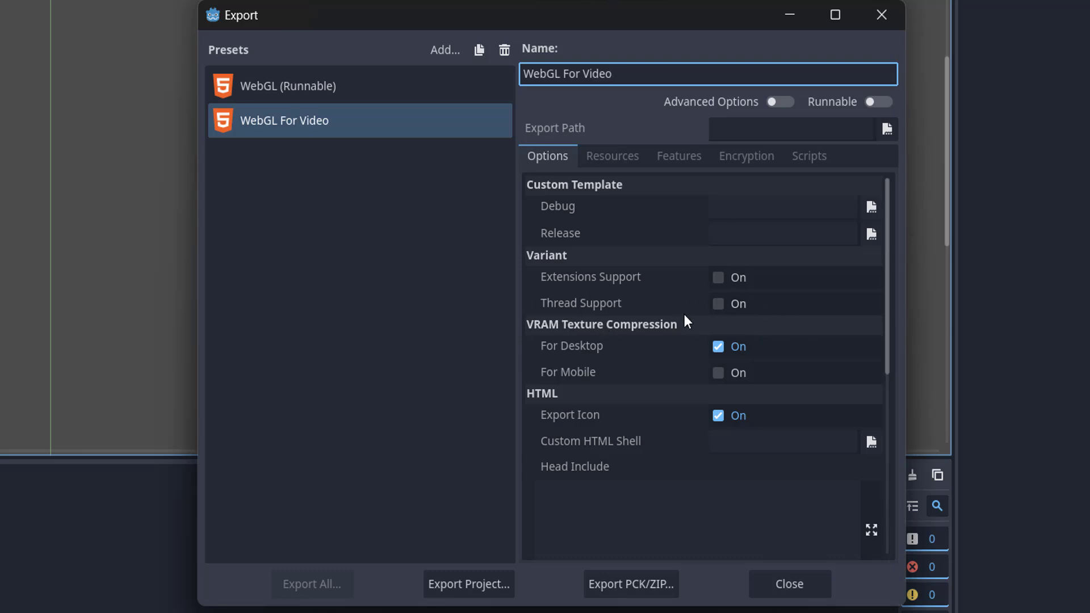
pyautogui.scroll(-4, 709, 278)
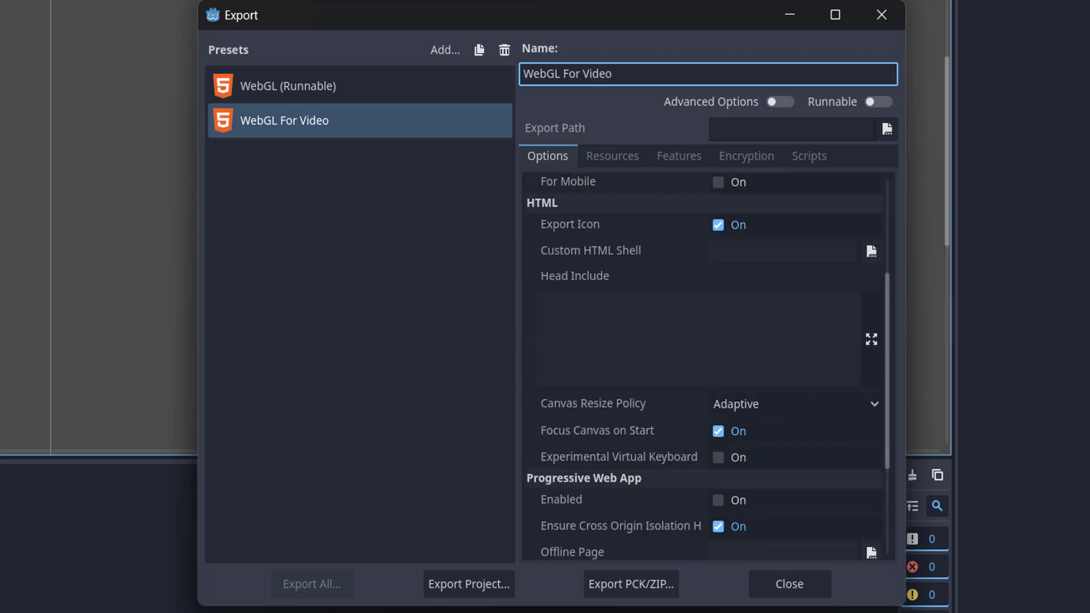
pyautogui.scroll(-3, 695, 235)
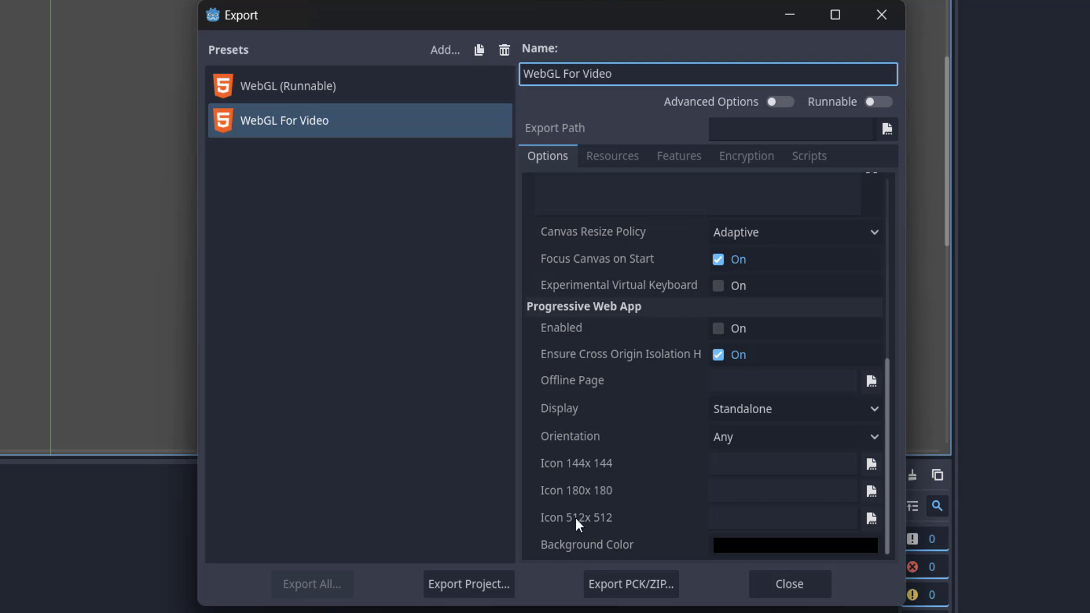
# - Start the export and create a new GameForYT folder inside TestProject as the destination
pyautogui.click(465, 586)
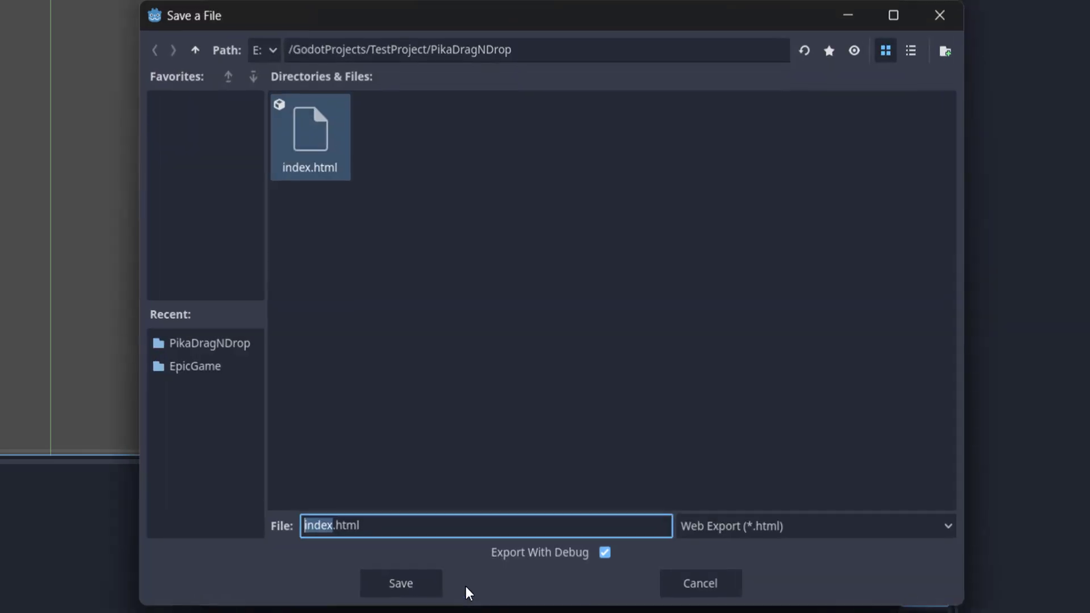
pyautogui.click(194, 50)
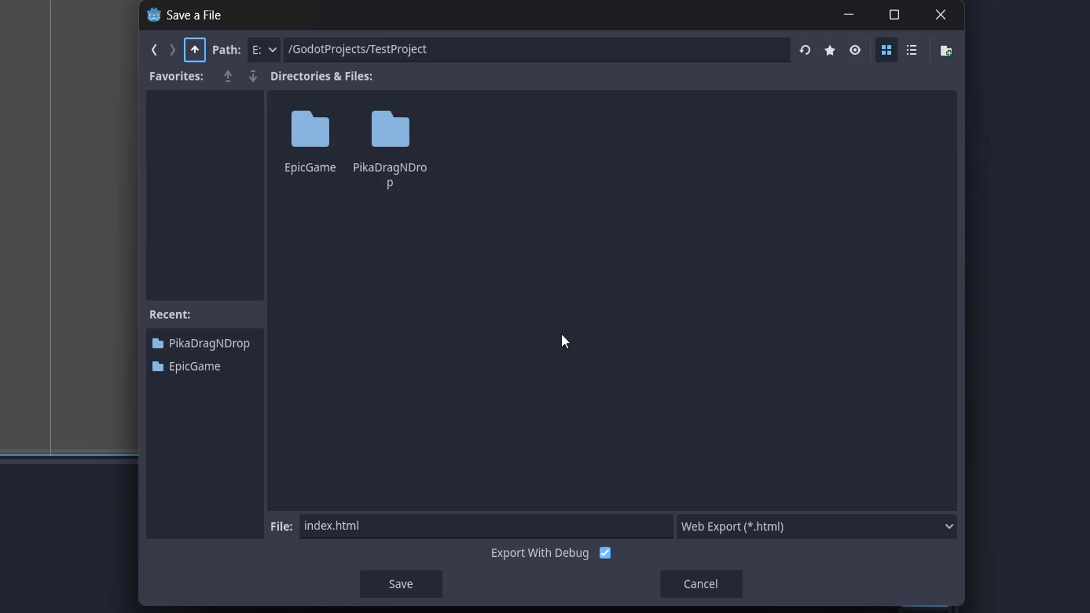
pyautogui.rightClick(569, 171)
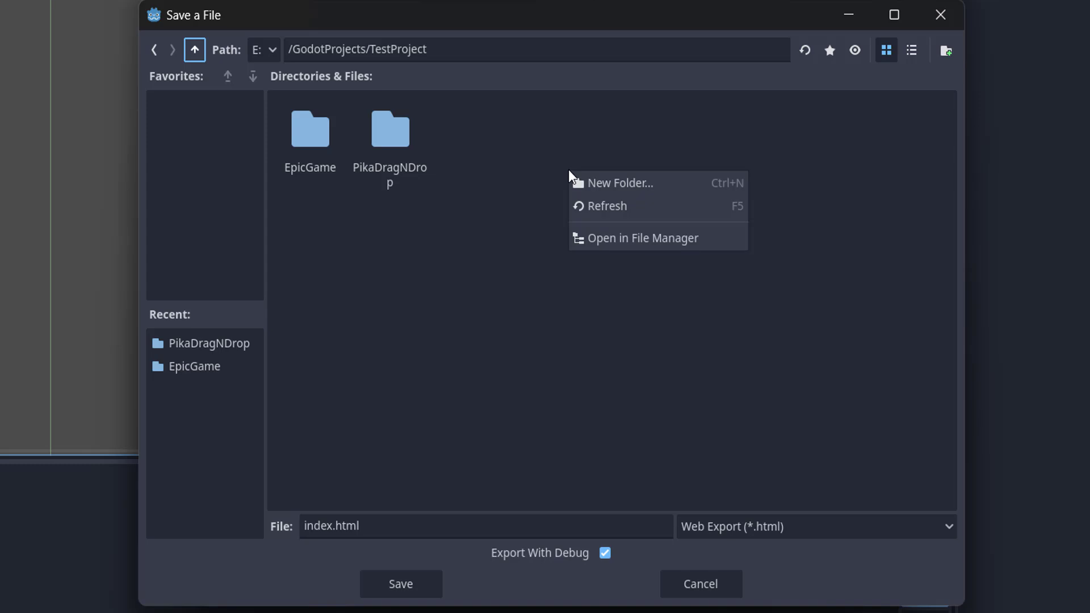
pyautogui.click(650, 181)
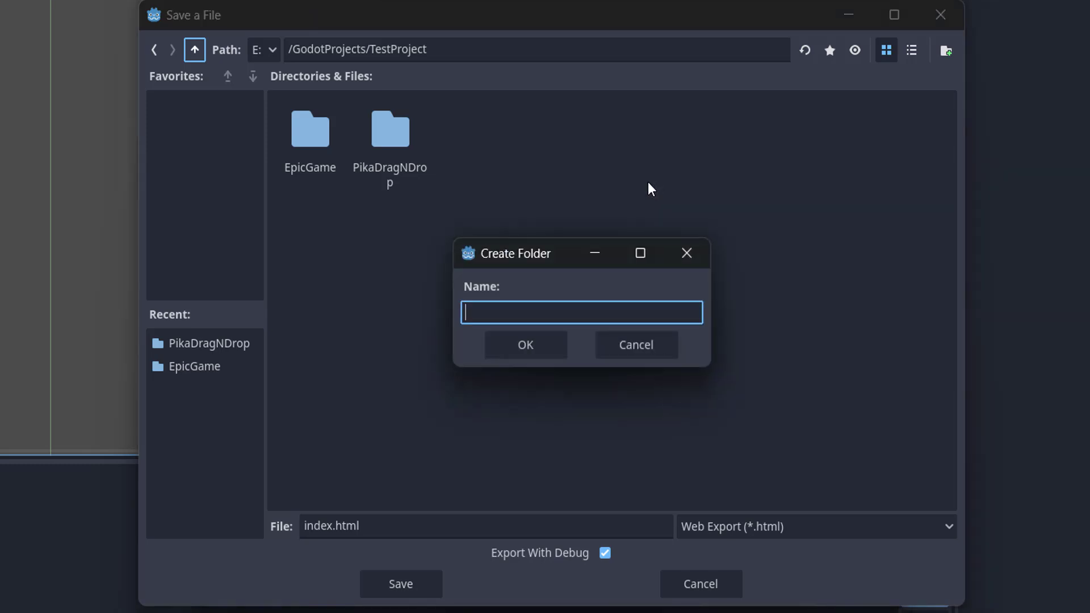
pyautogui.write('GameForYT')
pyautogui.click(536, 354)
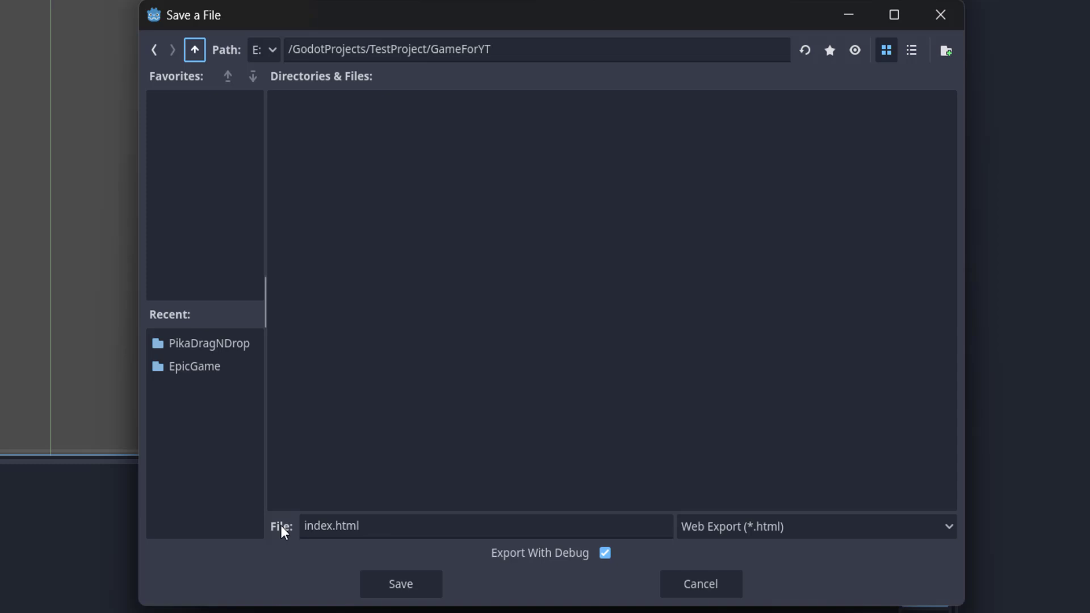
# - Keep index.html as the file name and save the web export into GameForYT
pyautogui.click(309, 522)
pyautogui.moveTo(305, 525); pyautogui.dragTo(359, 525)
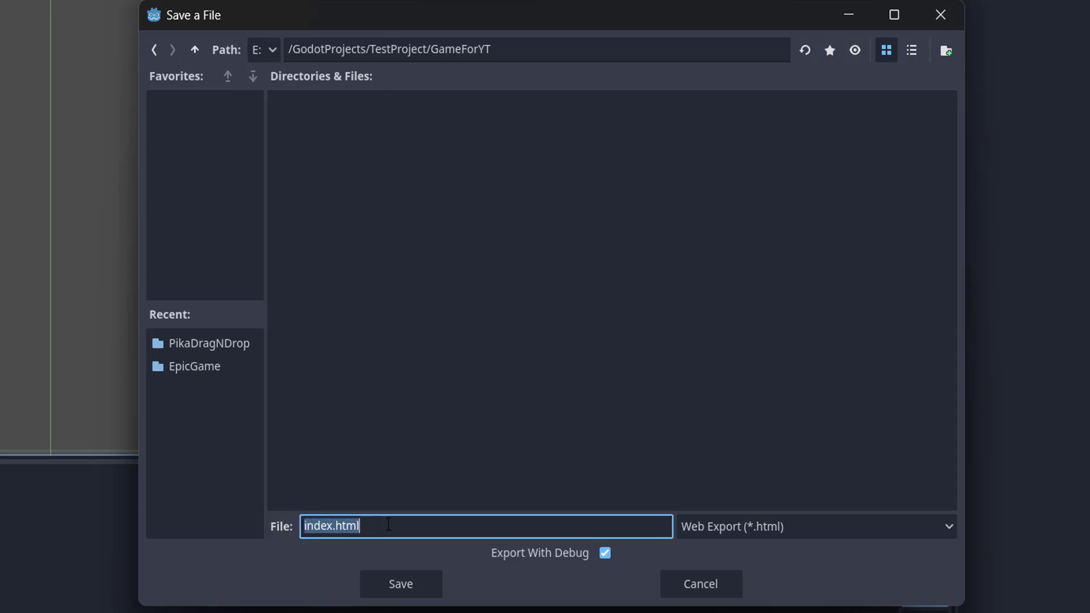
pyautogui.click(510, 452)
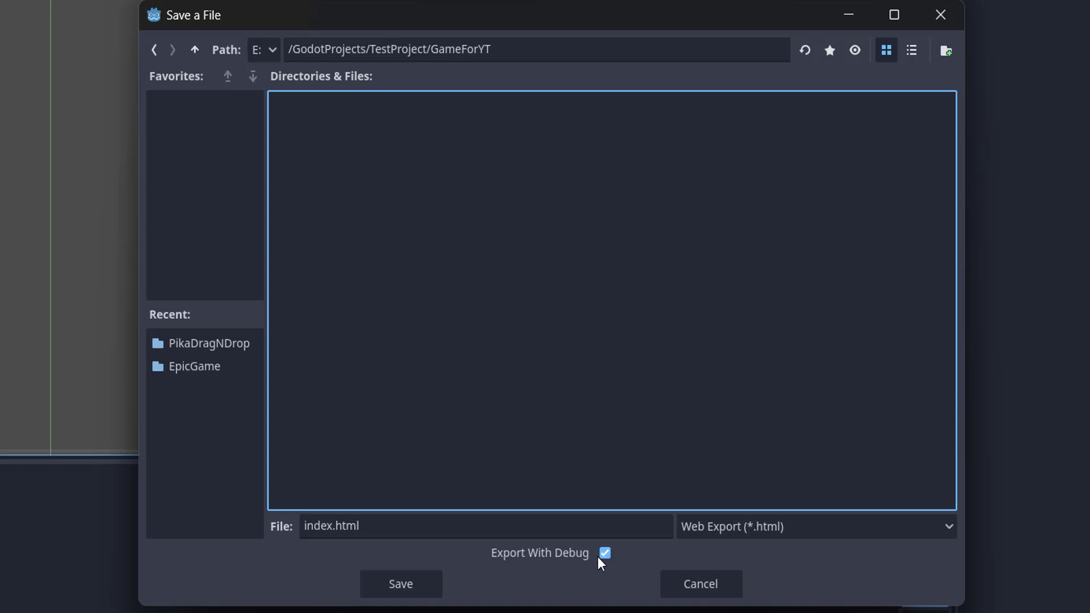
pyautogui.click(412, 585)
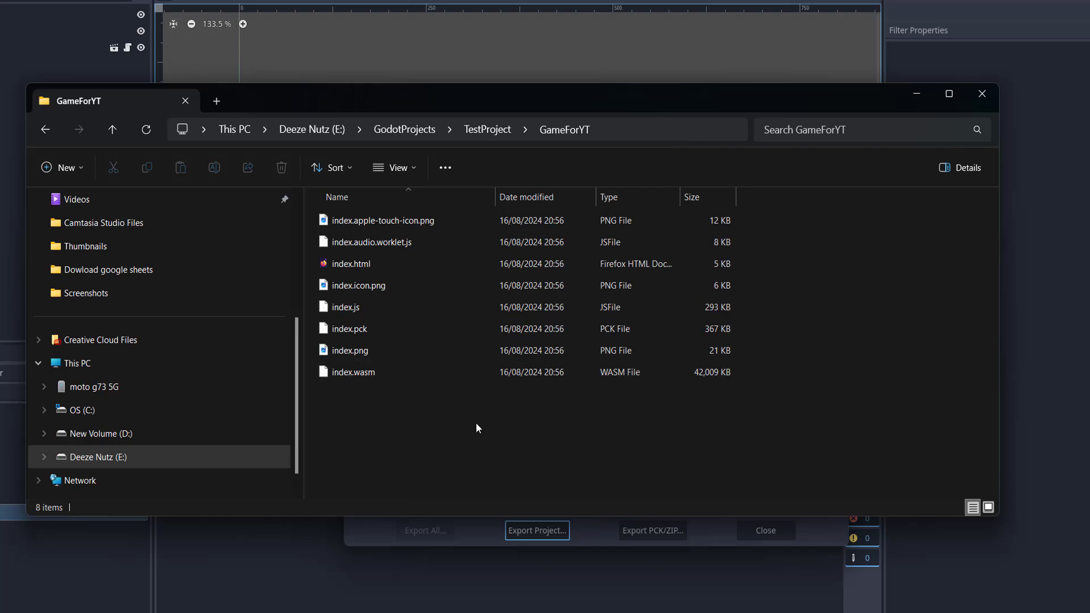
# - Bring up the context menu in an empty area of the GameForYT folder
pyautogui.rightClick(388, 405)
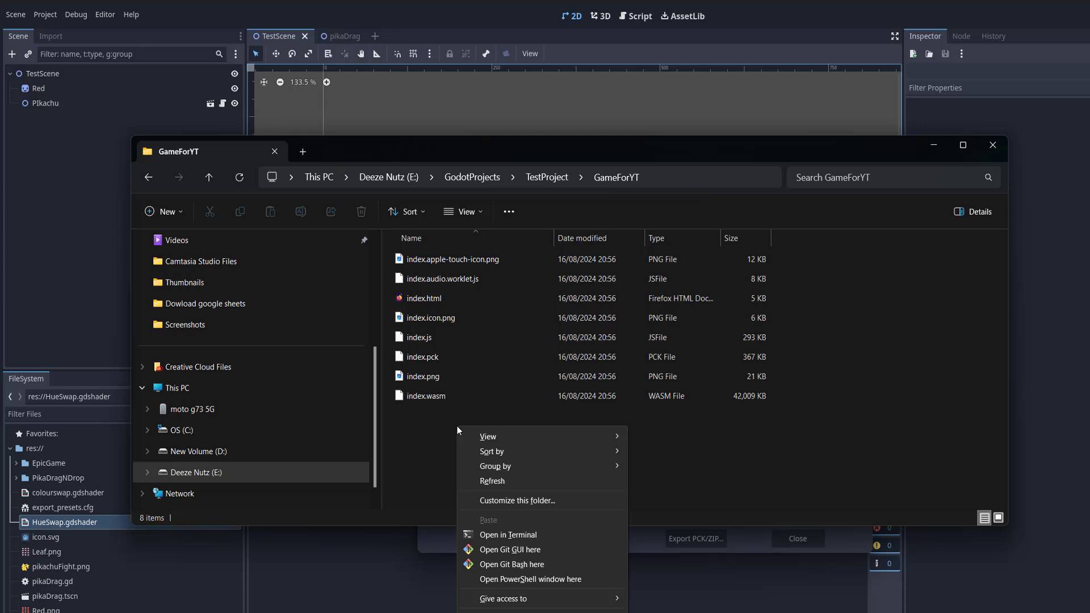
# - Open PowerShell in GameForYT and run 'py -m http.server' to serve on port 8000
pyautogui.click(588, 580)
pyautogui.write('p')
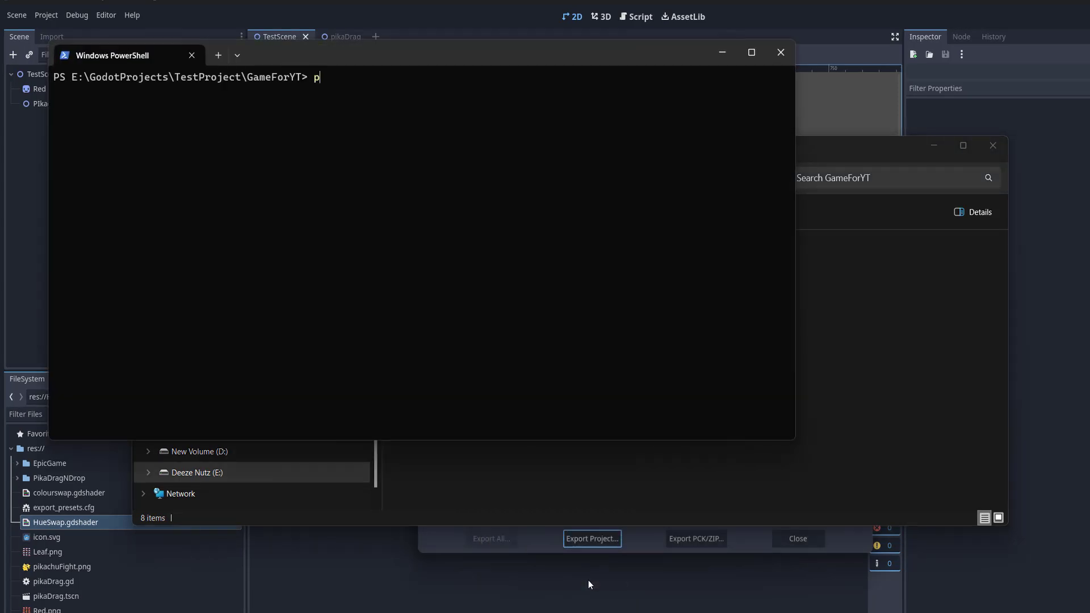
pyautogui.write('y -m http.server')
pyautogui.press('Return')
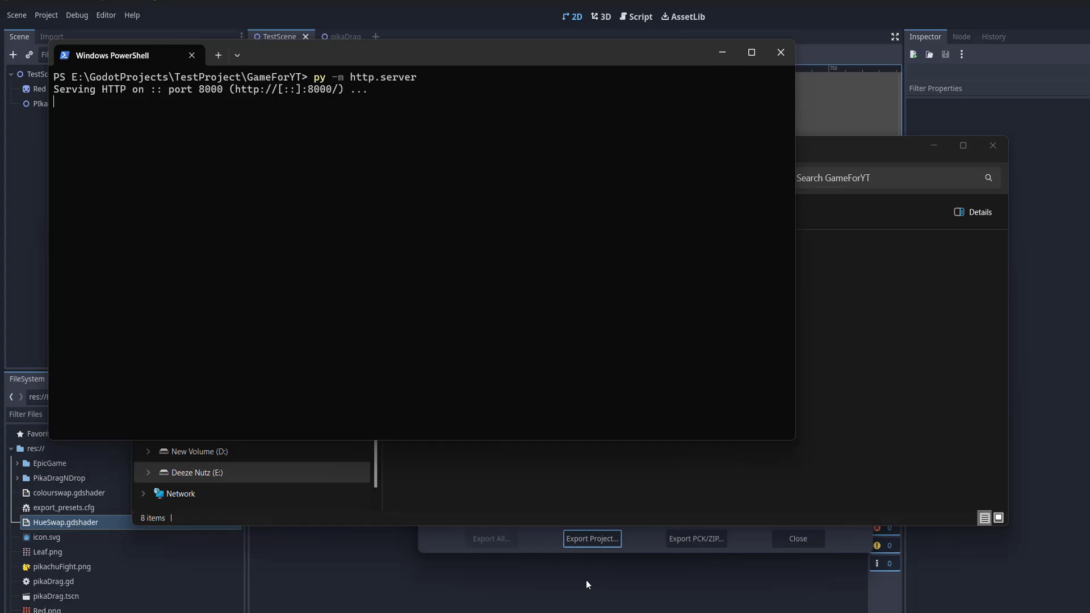
# - Switch to Edge and load localhost:8000 to run the exported TestProject game
pyautogui.hotkey('alt', 'Tab')
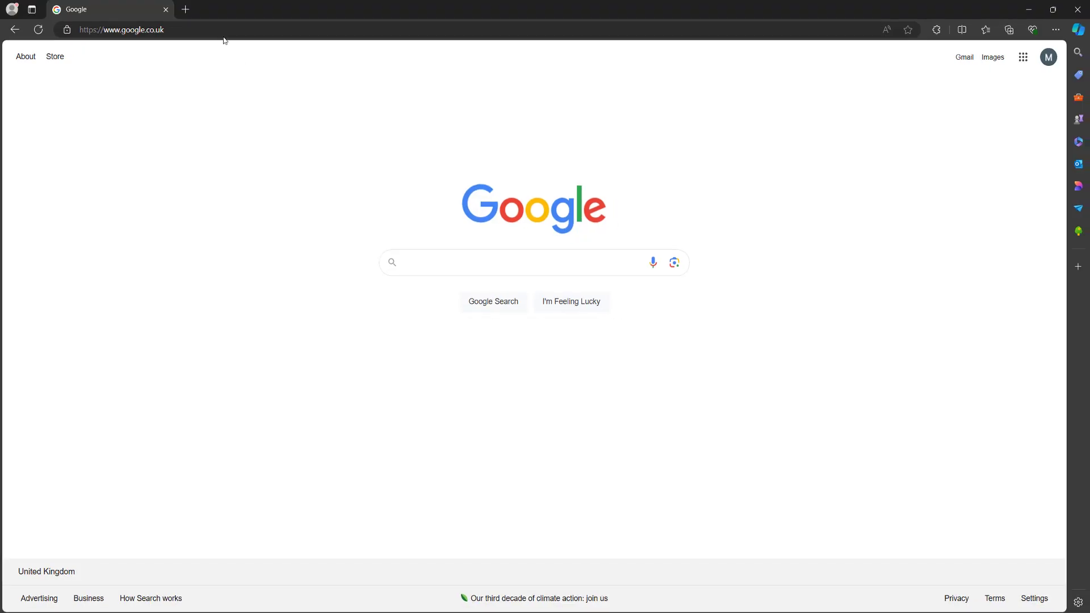
pyautogui.click(218, 28)
pyautogui.write('localhost:8000')
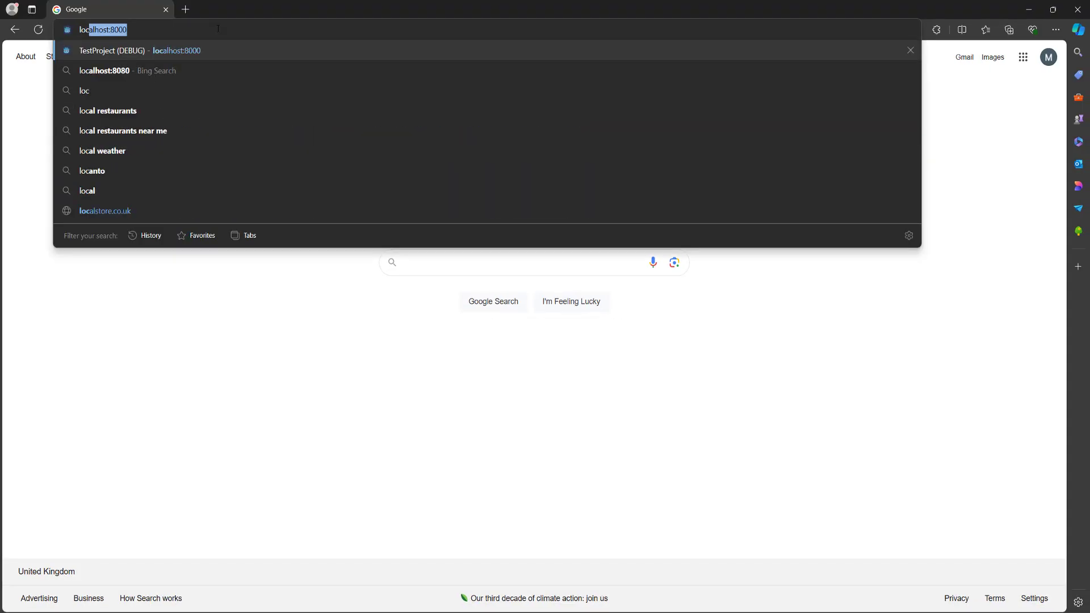
pyautogui.press('Right')
pyautogui.press('Return')
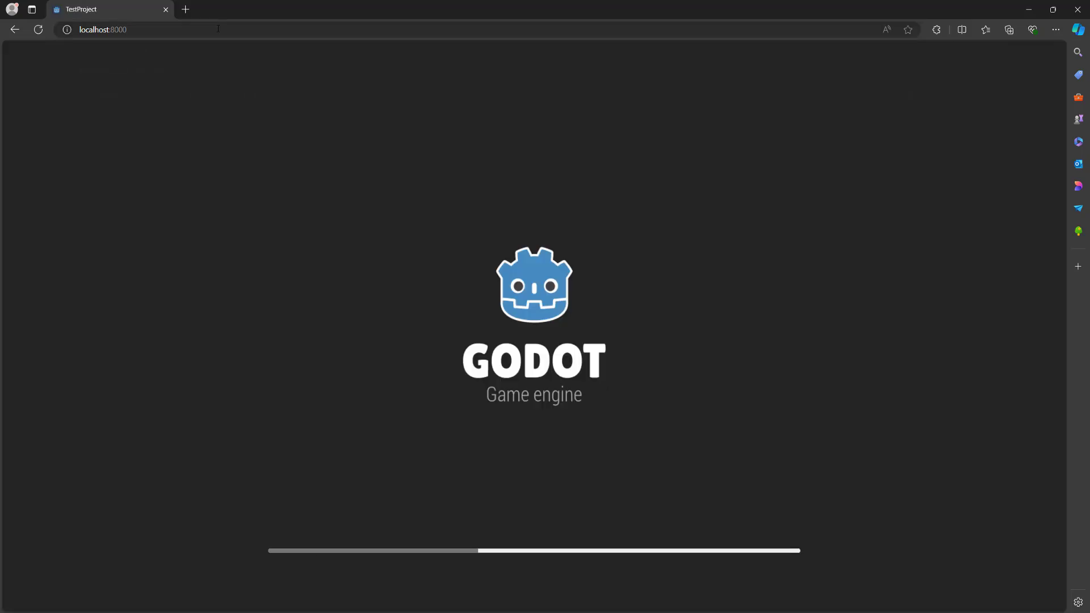